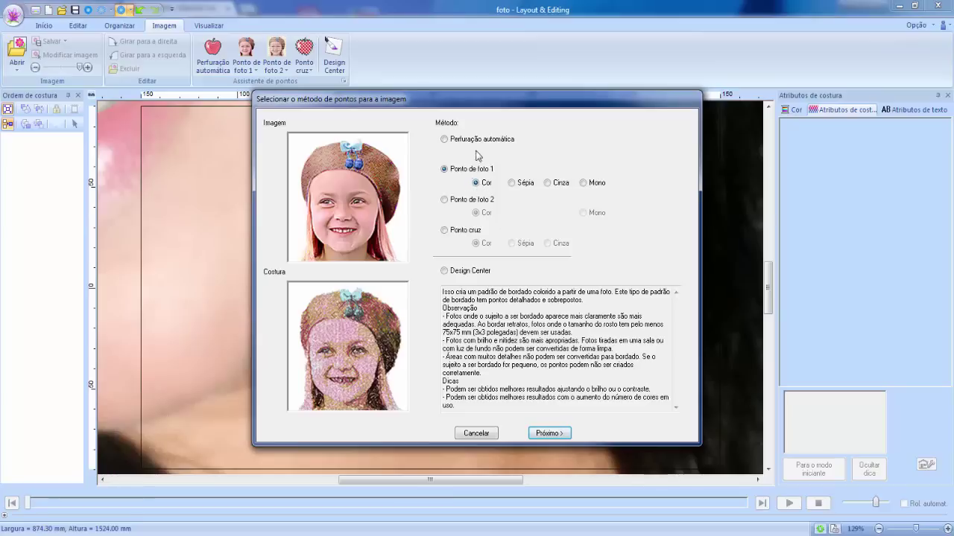
# Accept Ponto de foto 1 with Cor as the stitch method and choose the editable star-shaped polygon mask
pyautogui.click(558, 434)
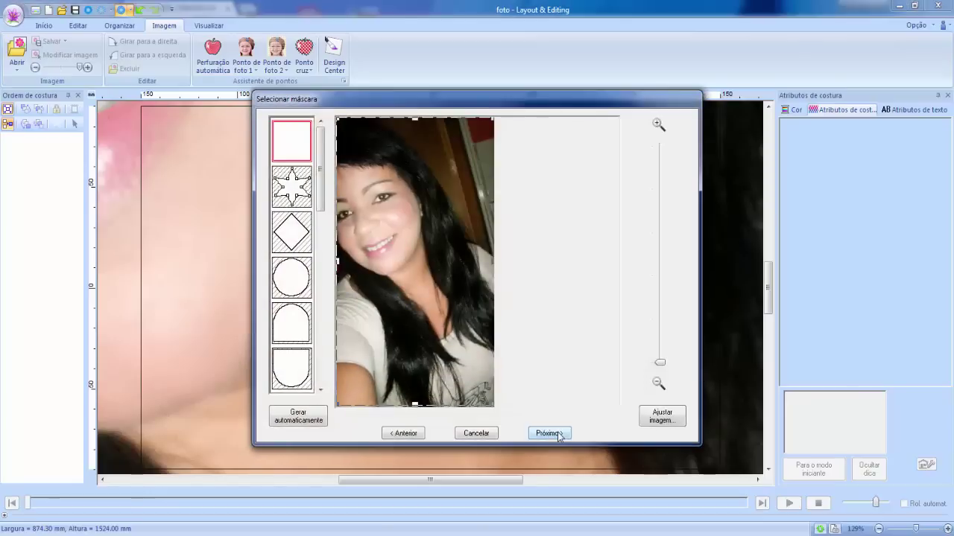
pyautogui.click(559, 434)
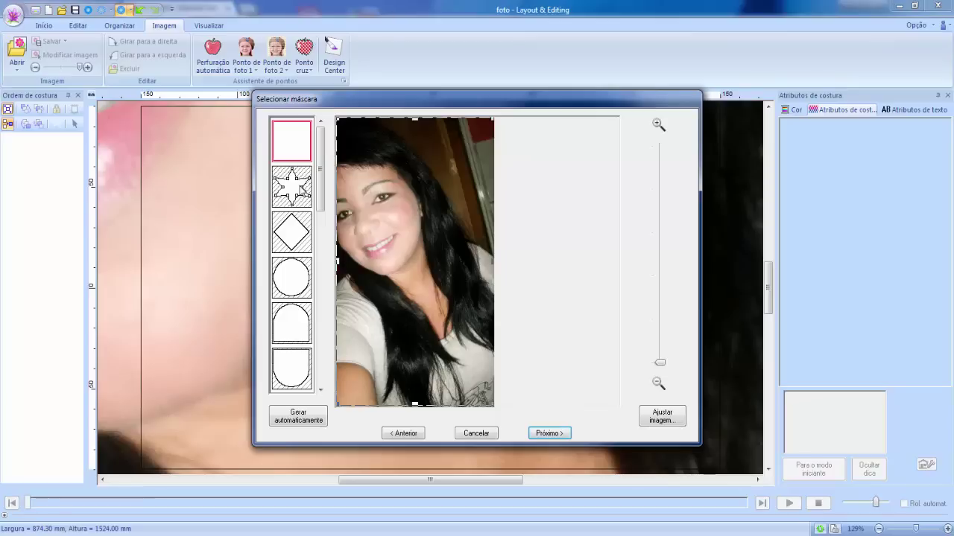
pyautogui.click(302, 191)
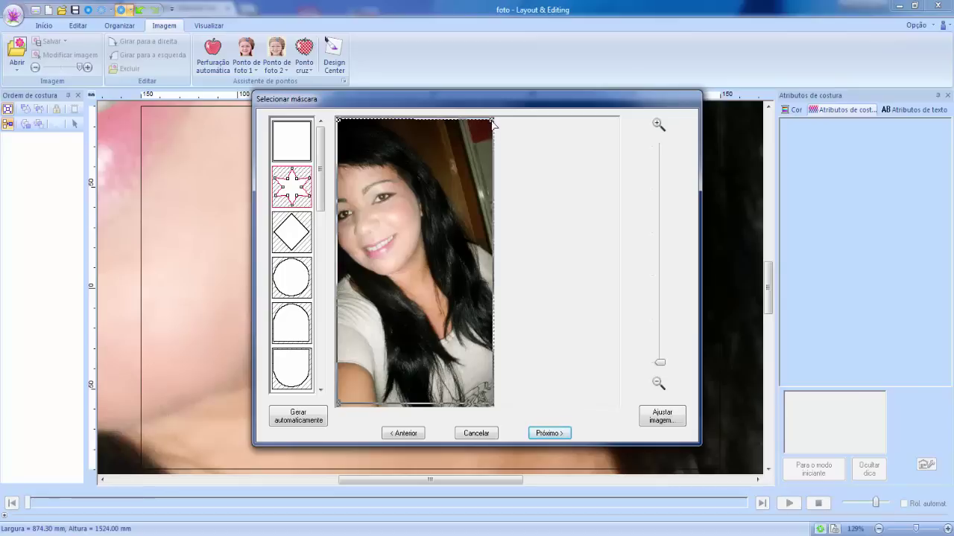
# Shape the mask's upper outline with added and moved points following the hair down to the shoulder, cutting off the background
pyautogui.click(381, 120)
pyautogui.click(376, 120)
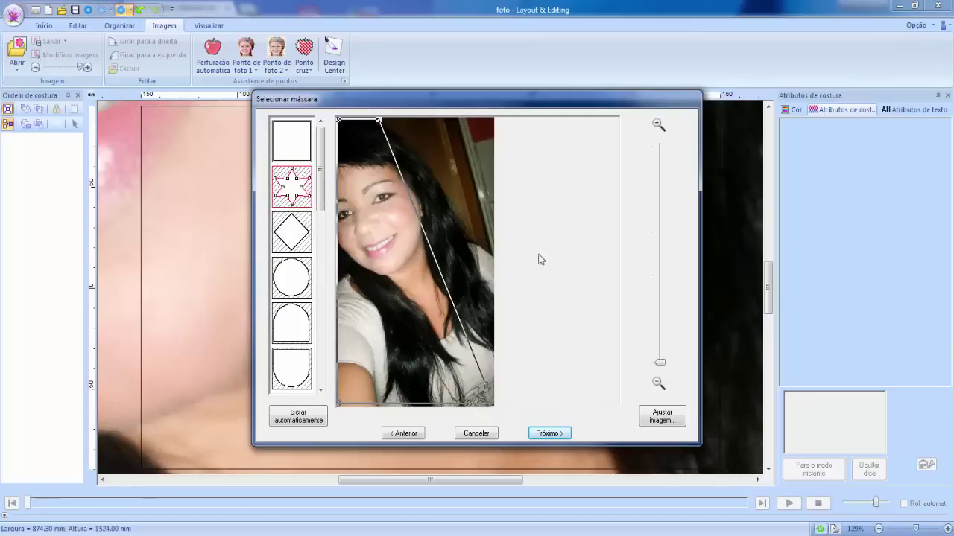
pyautogui.click(393, 154)
pyautogui.moveTo(392, 154)
pyautogui.mouseDown()
pyautogui.moveTo(391, 136)
pyautogui.moveTo(400, 138)
pyautogui.mouseUp()
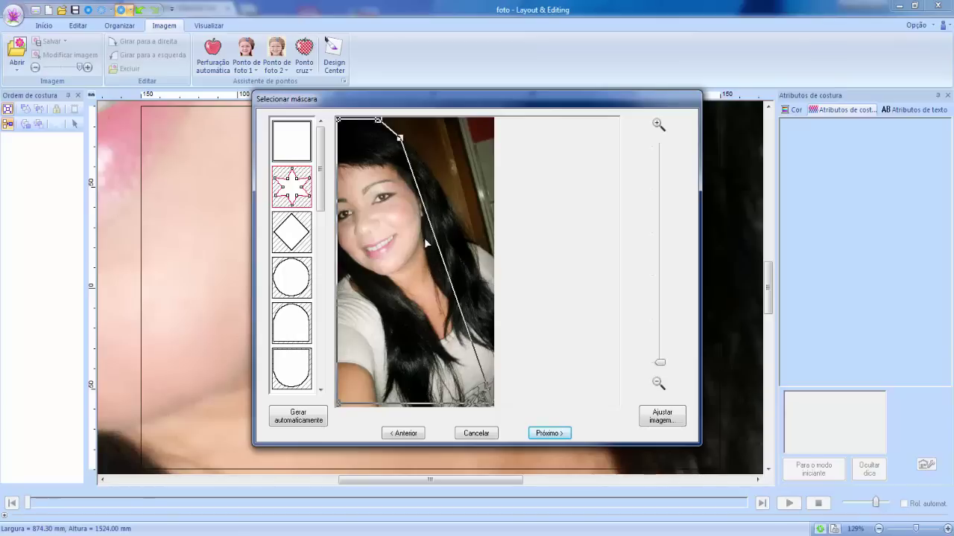
pyautogui.click(414, 178)
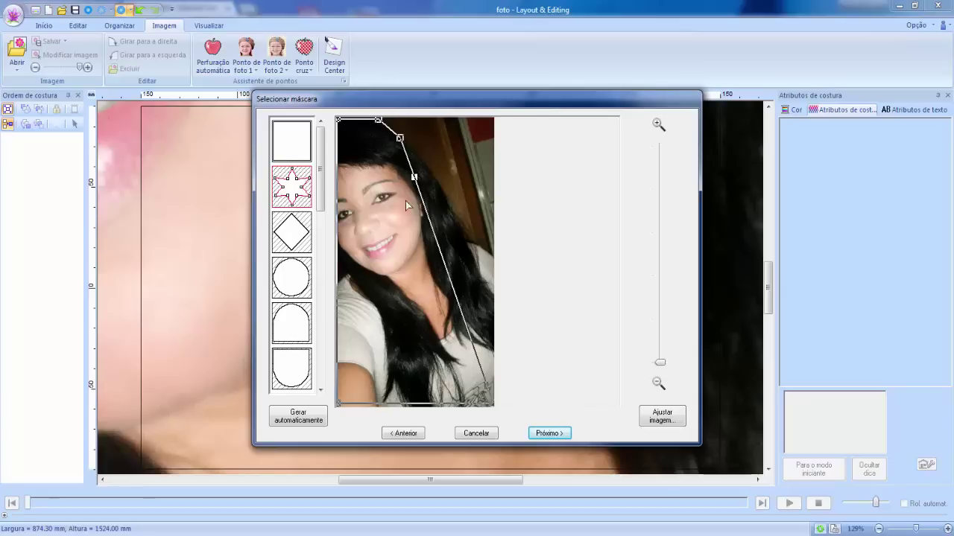
pyautogui.moveTo(414, 179); pyautogui.dragTo(432, 171)
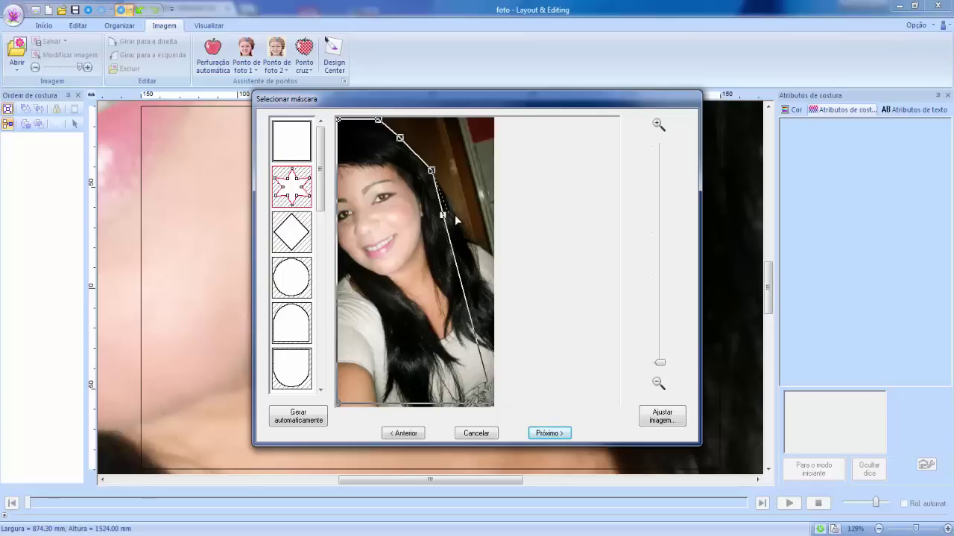
pyautogui.moveTo(447, 218); pyautogui.dragTo(456, 214)
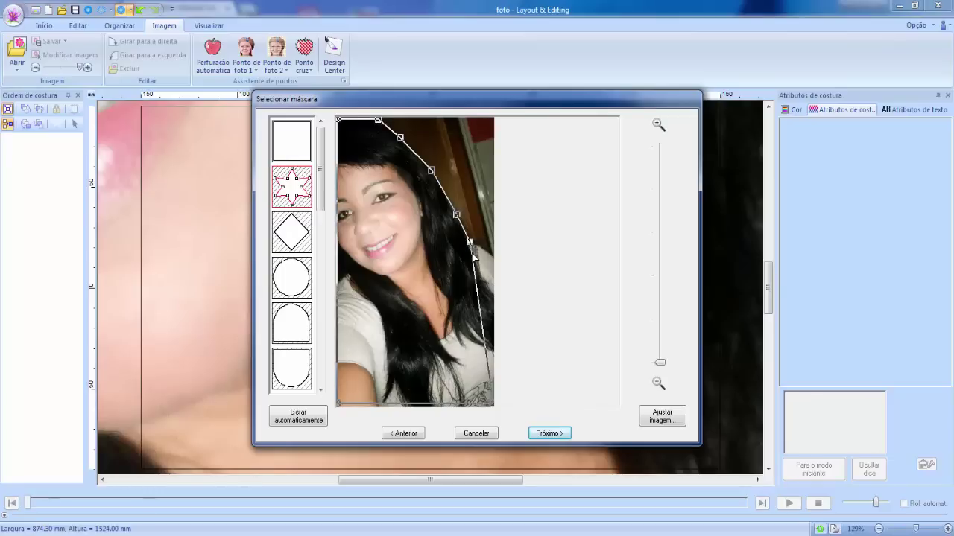
pyautogui.moveTo(474, 259); pyautogui.dragTo(486, 249)
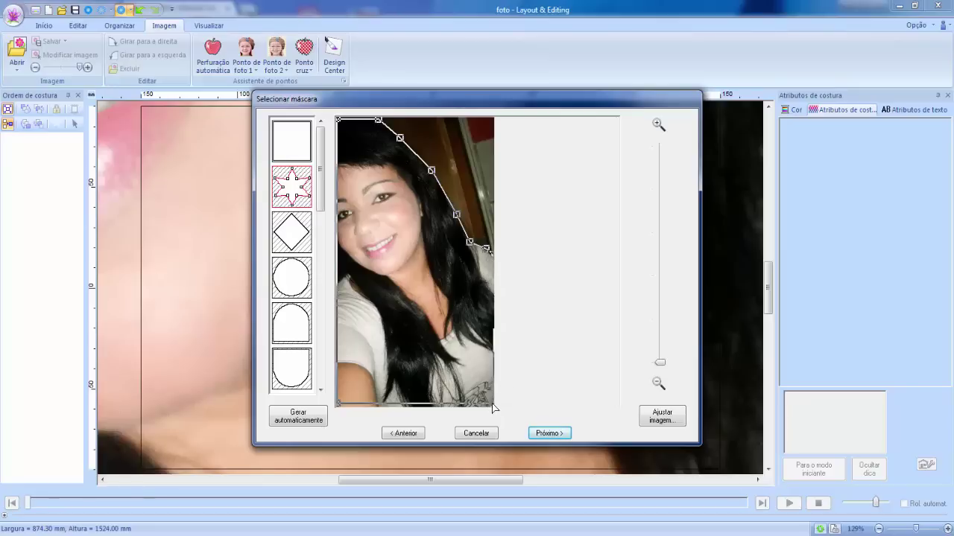
# Raise both lower corners of the mask to the level of the forearm, cropping off the lower part of the photo
pyautogui.moveTo(491, 405); pyautogui.dragTo(491, 325)
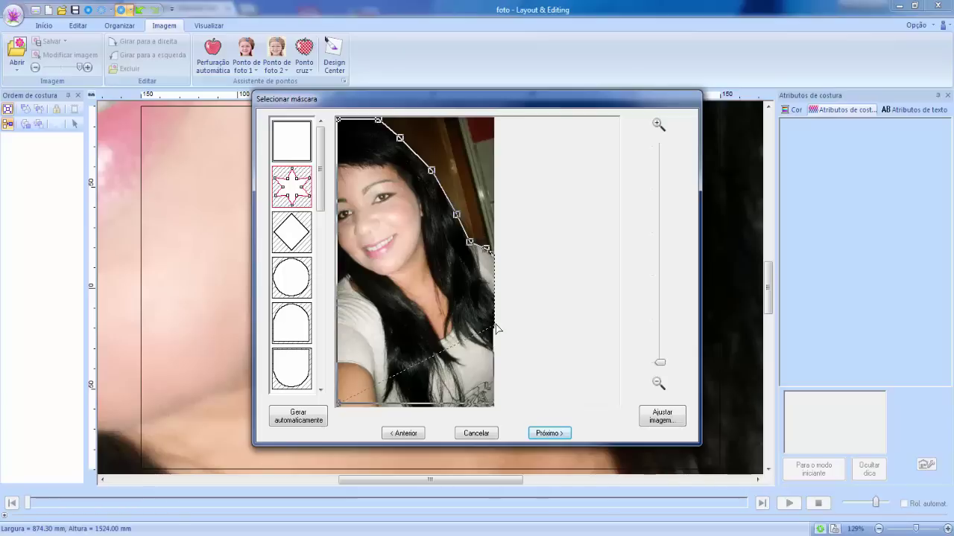
pyautogui.moveTo(339, 404); pyautogui.dragTo(336, 326)
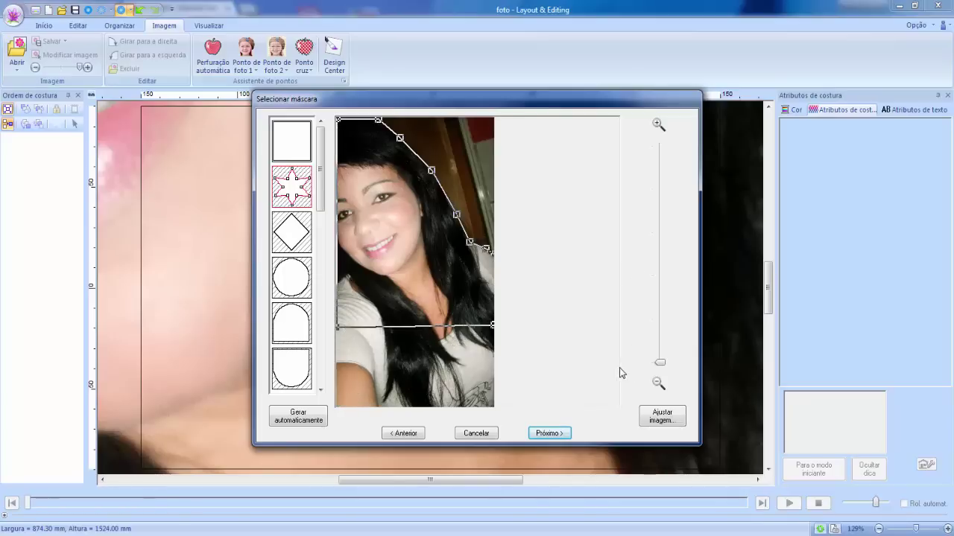
pyautogui.moveTo(336, 333); pyautogui.dragTo(335, 367)
pyautogui.moveTo(493, 326); pyautogui.dragTo(496, 364)
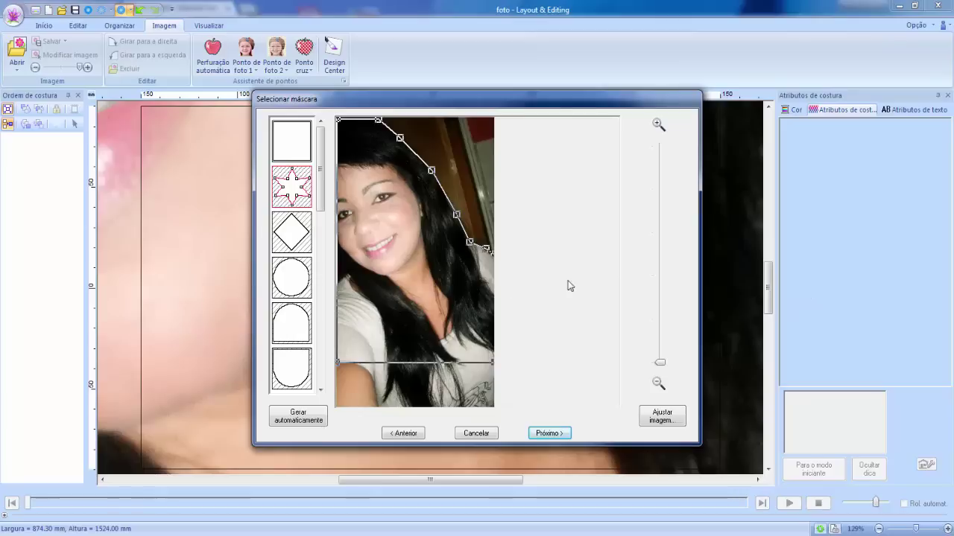
# Open the image adjustment and try out brightness and contrast, returning both to their middle settings
pyautogui.click(666, 422)
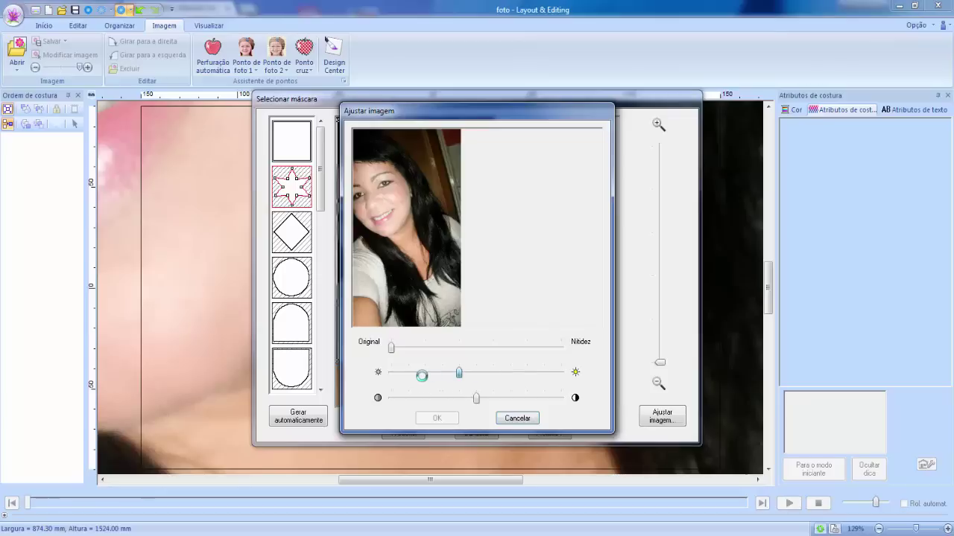
pyautogui.click(507, 374)
pyautogui.moveTo(510, 372); pyautogui.dragTo(481, 377)
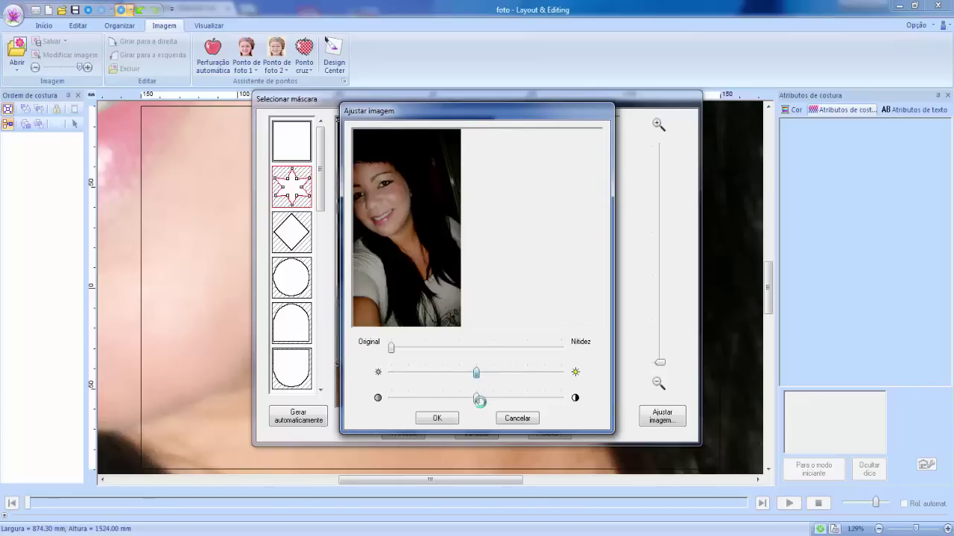
pyautogui.moveTo(476, 399); pyautogui.dragTo(529, 400)
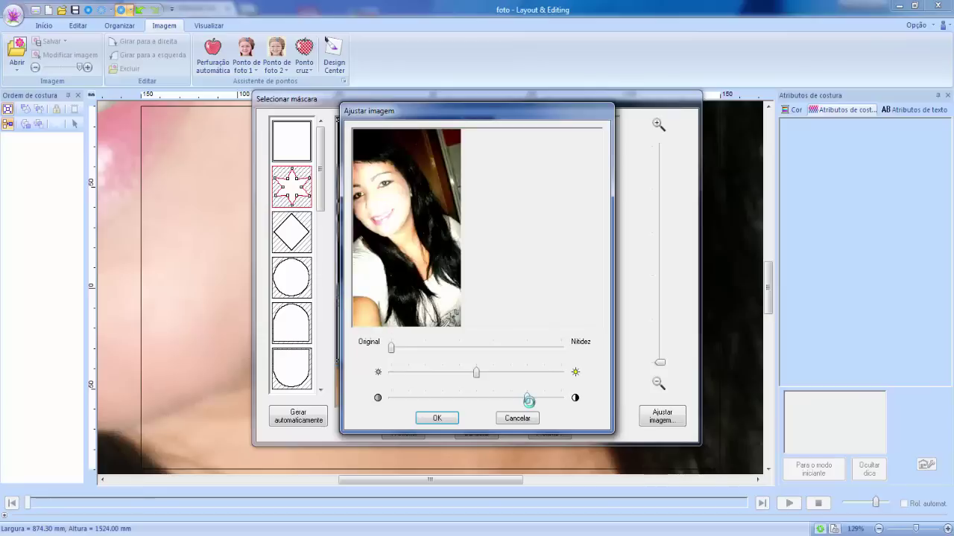
pyautogui.moveTo(529, 401); pyautogui.dragTo(476, 398)
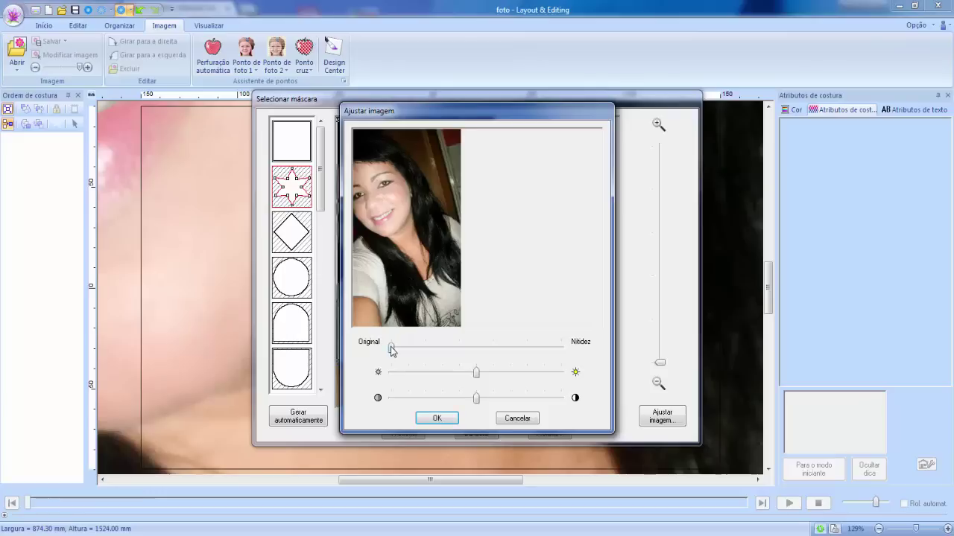
# Raise the photo's sharpness (Nitidez) to a little under half of its range and apply the adjustment
pyautogui.moveTo(391, 347); pyautogui.dragTo(426, 347)
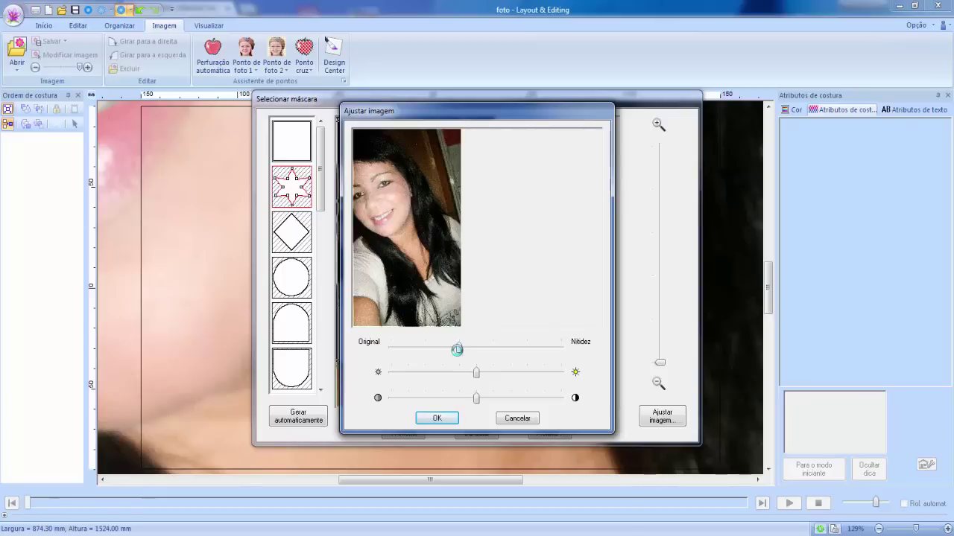
pyautogui.moveTo(457, 350); pyautogui.dragTo(459, 350)
pyautogui.click(438, 419)
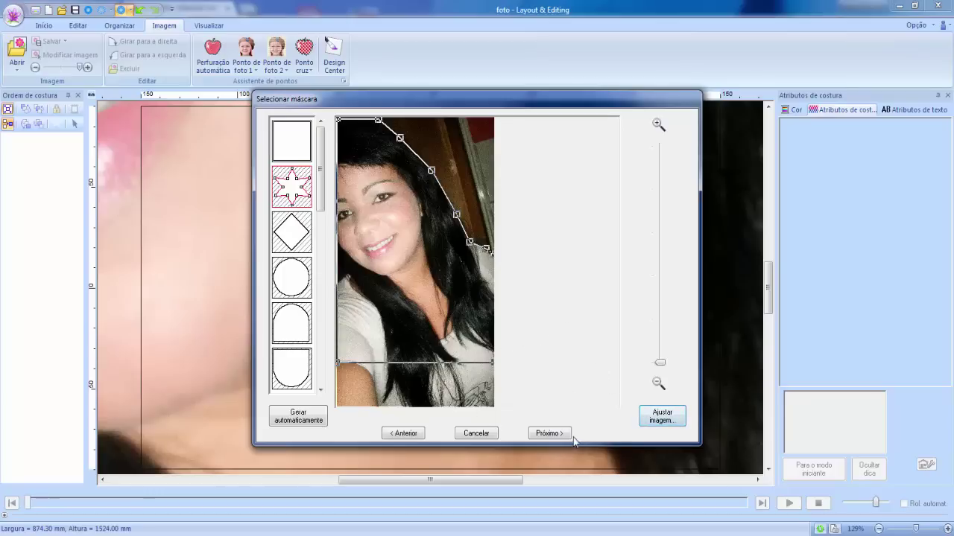
# Accept the mask, resize the masked photo to about 70.7 x 102.8 mm and place it near the page's centre
pyautogui.click(549, 434)
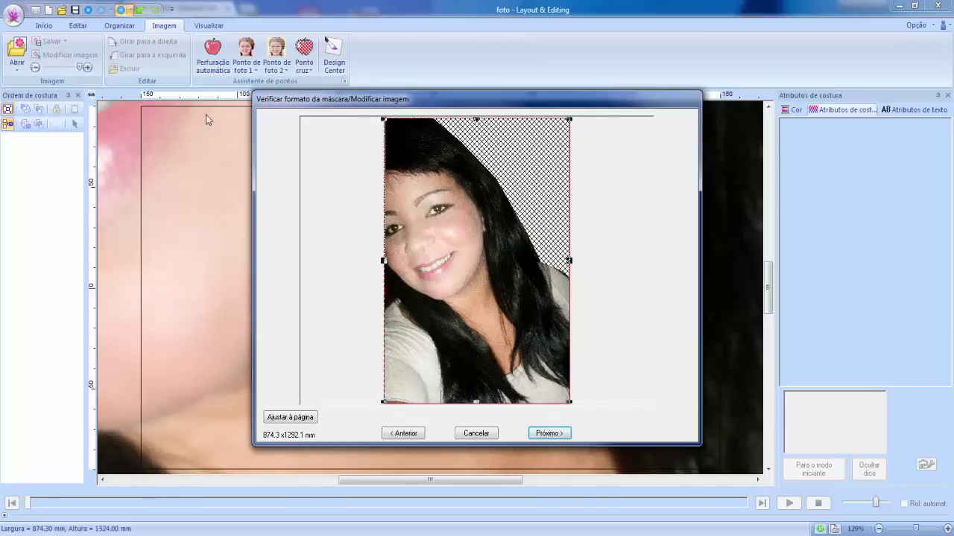
pyautogui.click(296, 418)
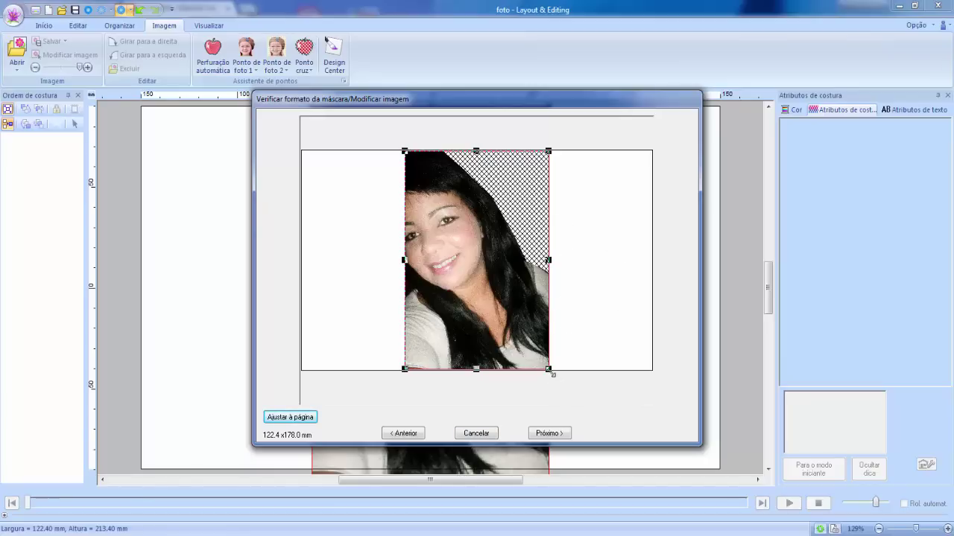
pyautogui.moveTo(552, 374); pyautogui.dragTo(488, 311)
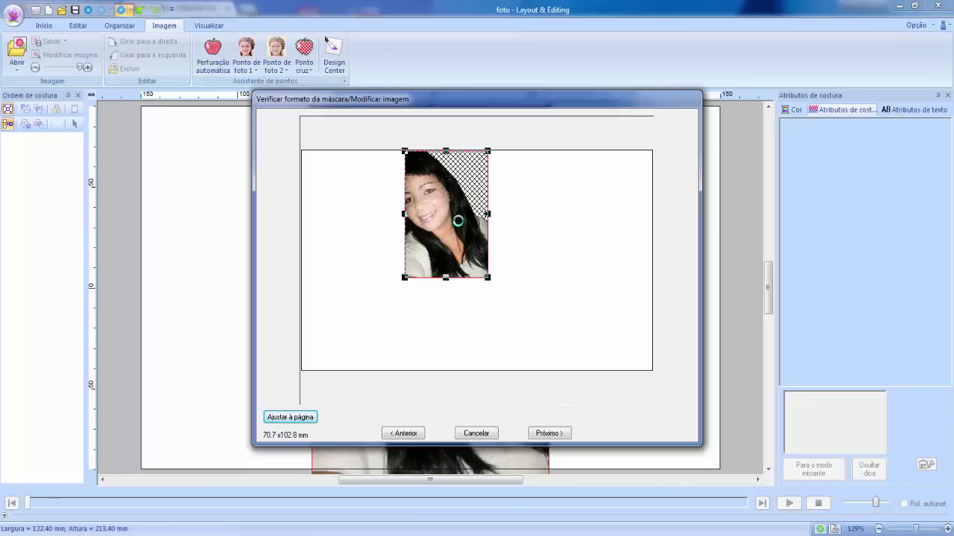
pyautogui.moveTo(458, 215); pyautogui.dragTo(478, 251)
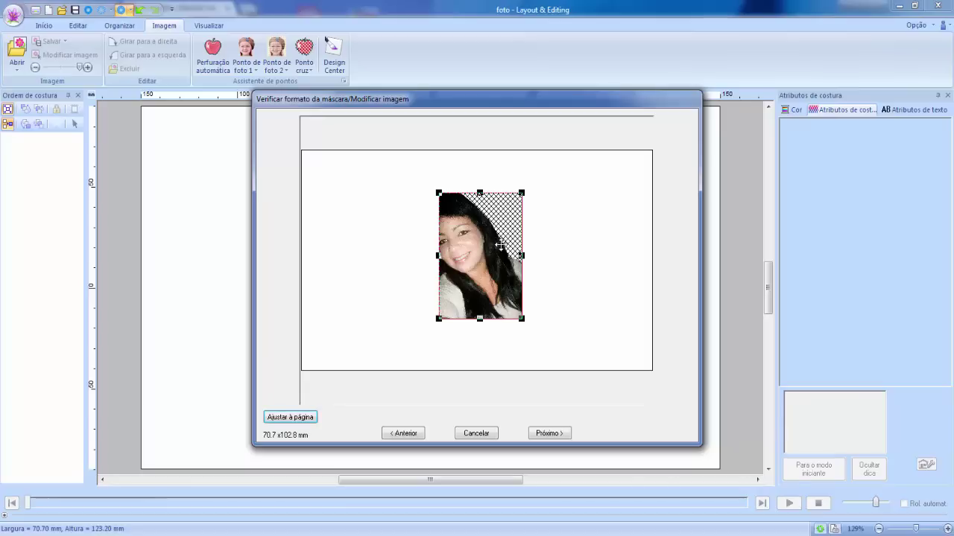
pyautogui.click(550, 434)
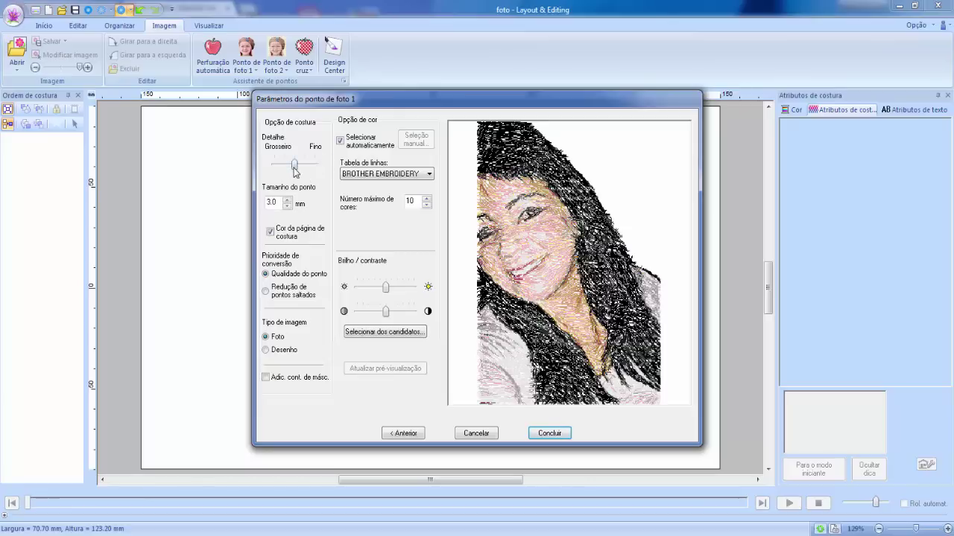
# Set the detail to Fino, the stitch size to 2.0 mm and the maximum number of colours to 50, and refresh the preview
pyautogui.moveTo(295, 169); pyautogui.dragTo(315, 167)
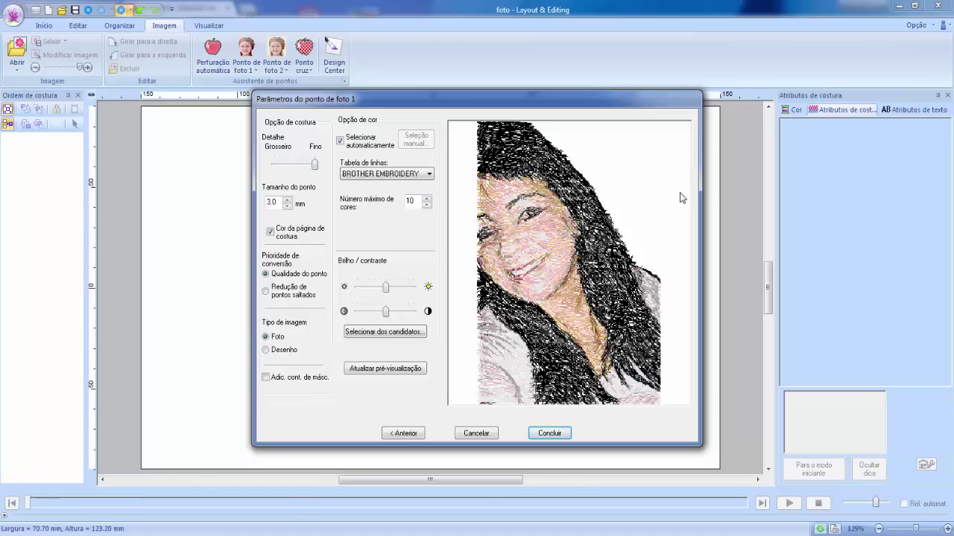
pyautogui.click(288, 208)
pyautogui.click(426, 198)
pyautogui.moveTo(427, 200); pyautogui.dragTo(428, 202)
pyautogui.click(399, 373)
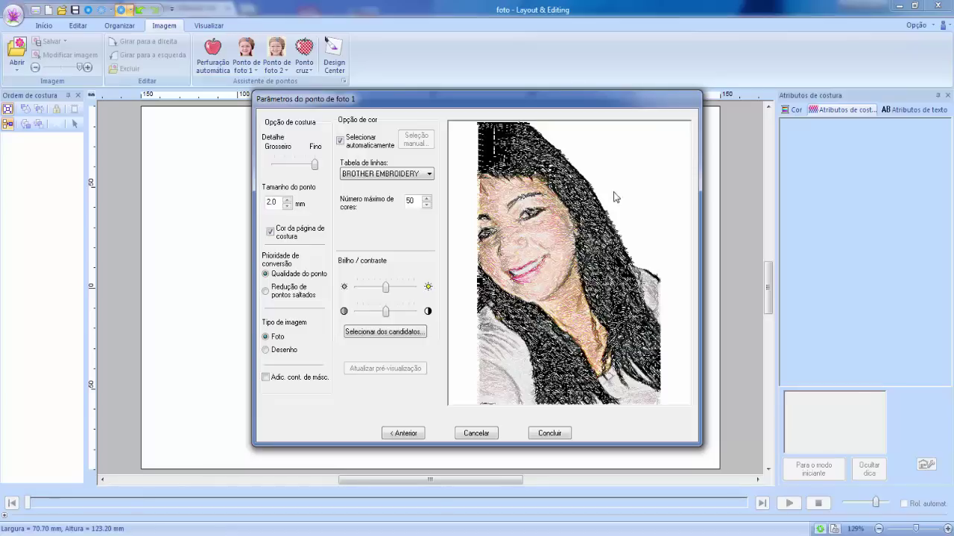
# Compare the brightness and contrast candidates and accept the middle preview of the lower row
pyautogui.click(403, 336)
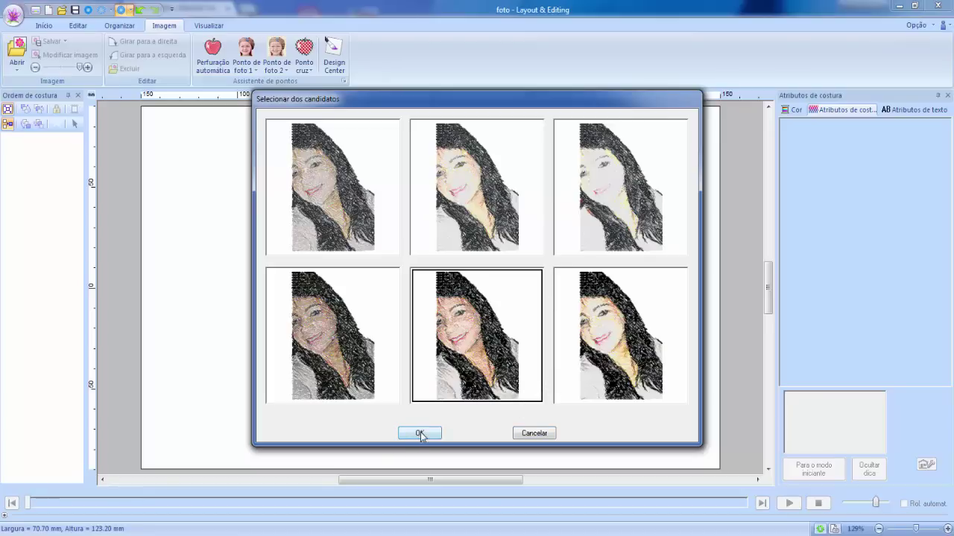
pyautogui.click(368, 367)
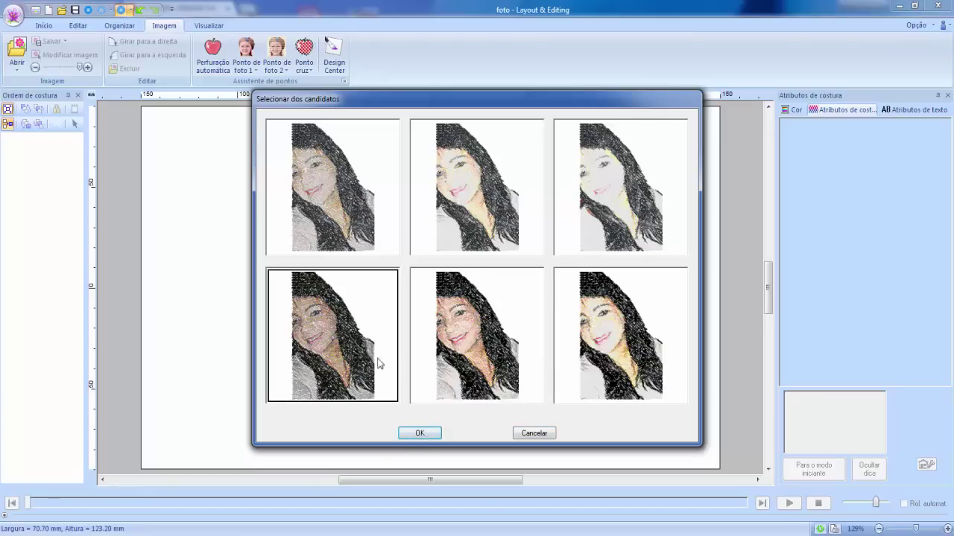
pyautogui.click(647, 289)
pyautogui.click(664, 188)
pyautogui.click(498, 201)
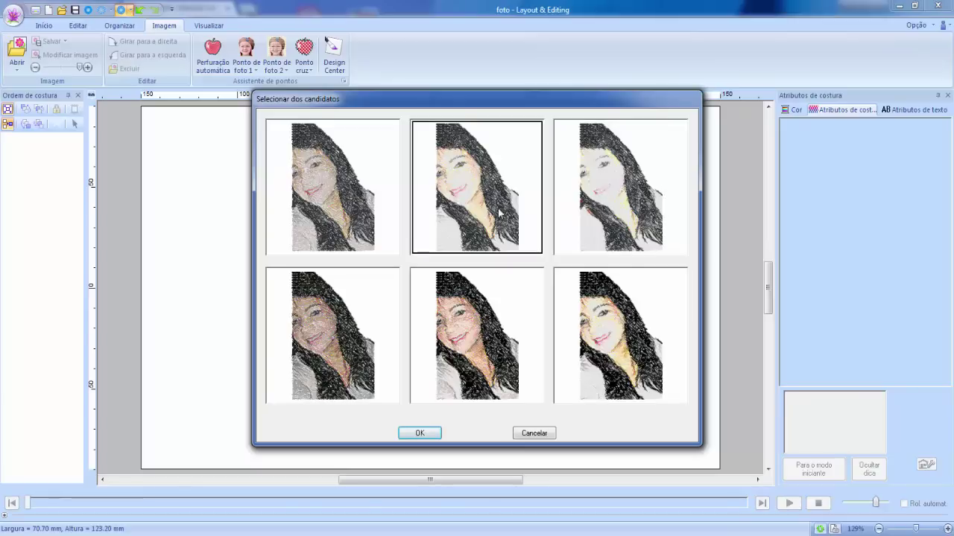
pyautogui.click(477, 336)
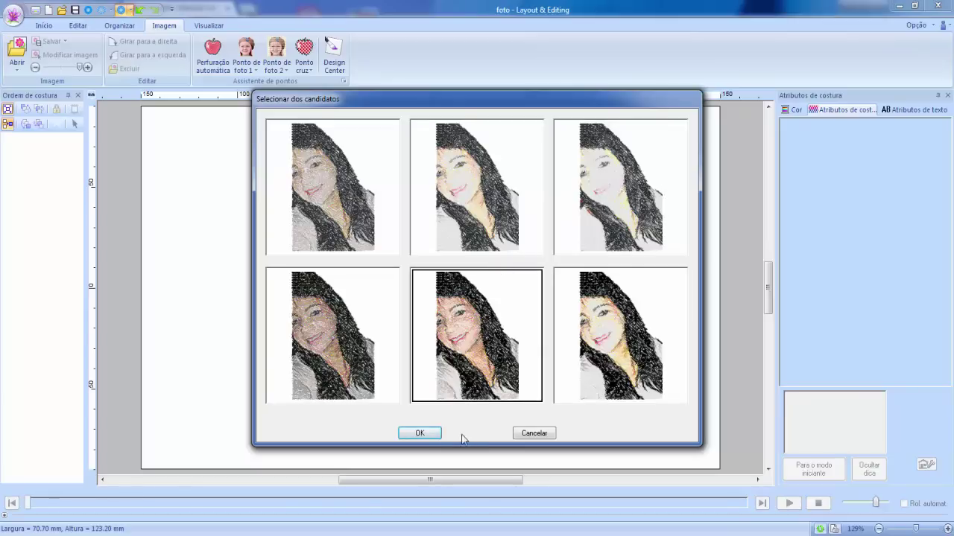
pyautogui.click(427, 433)
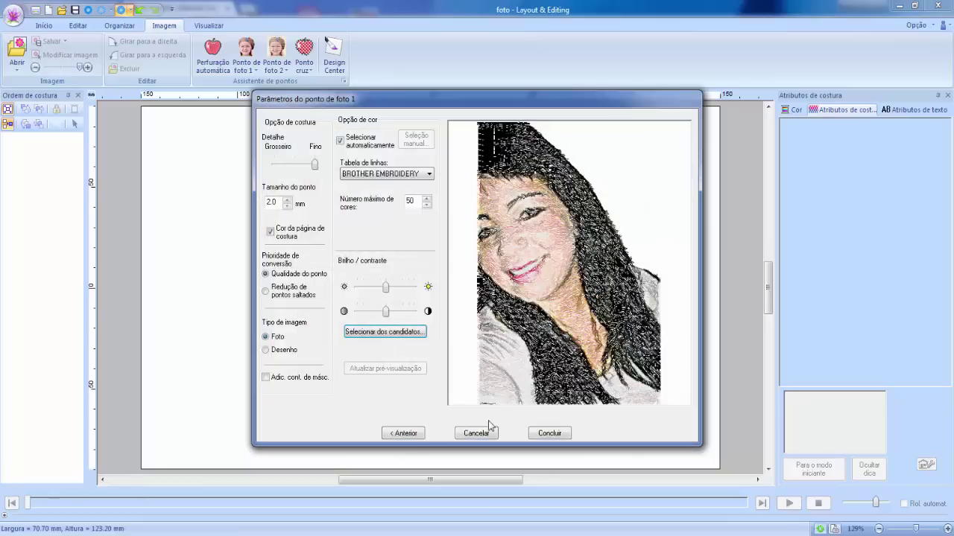
# Generate the photo-stitch embroidery with these settings, deselect it and save the design
pyautogui.click(549, 434)
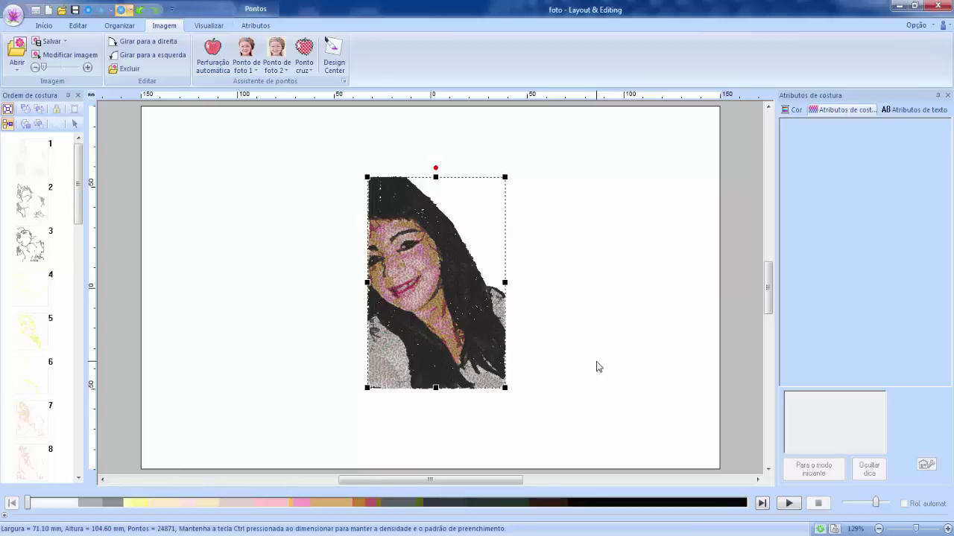
pyautogui.click(627, 342)
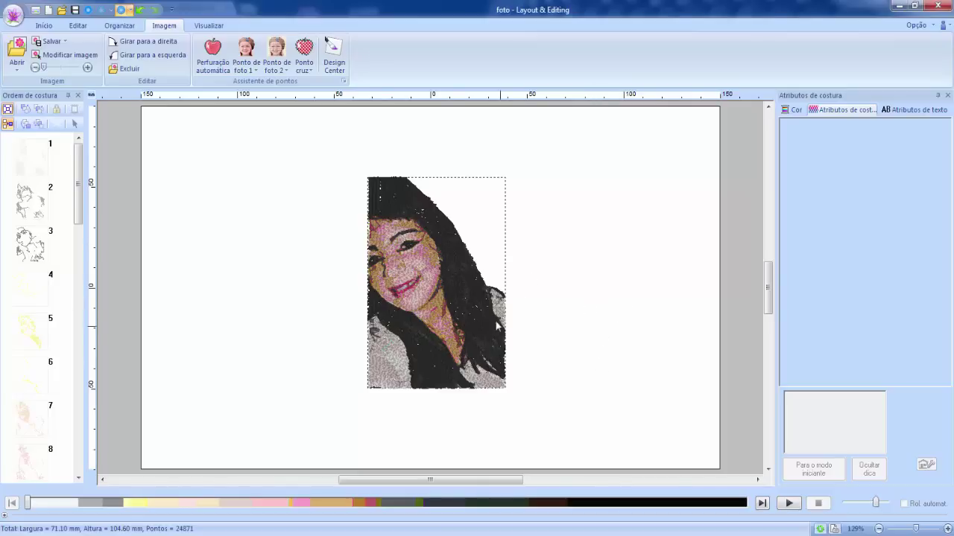
pyautogui.click(75, 12)
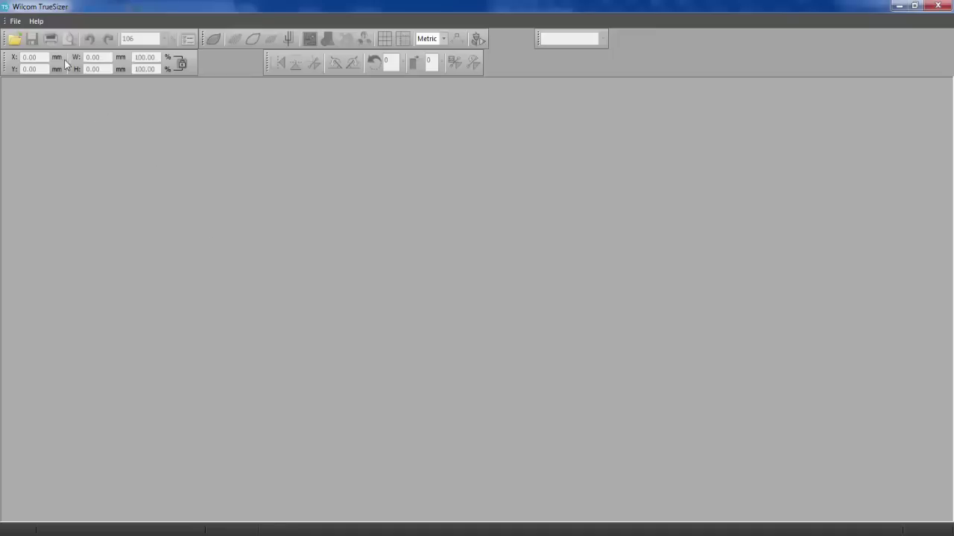
# Open the foto design from the arquivos do pe designer folder with the file type set to All Files, accepting the non-native design notice
pyautogui.click(15, 39)
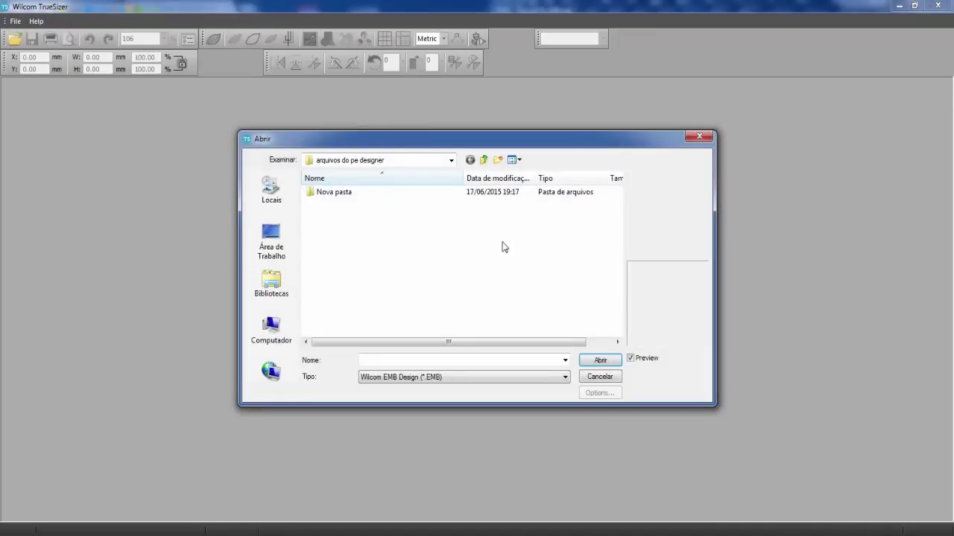
pyautogui.click(564, 377)
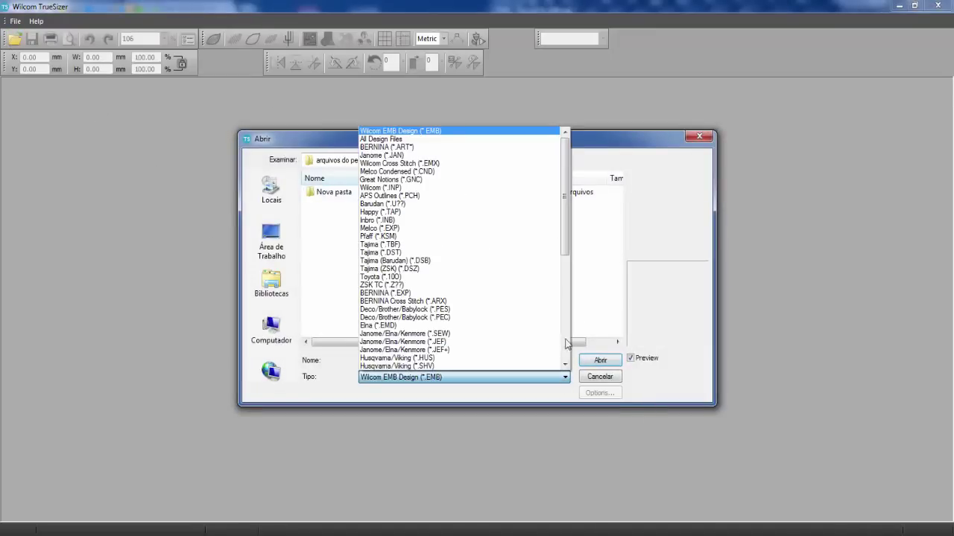
pyautogui.moveTo(565, 228); pyautogui.dragTo(565, 350)
pyautogui.click(457, 366)
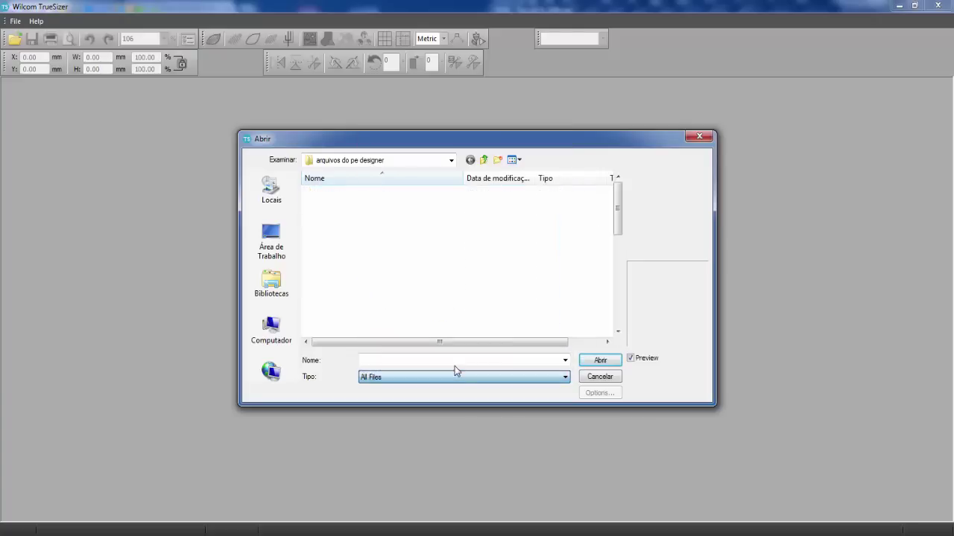
pyautogui.moveTo(617, 206); pyautogui.dragTo(574, 267)
pyautogui.click(359, 325)
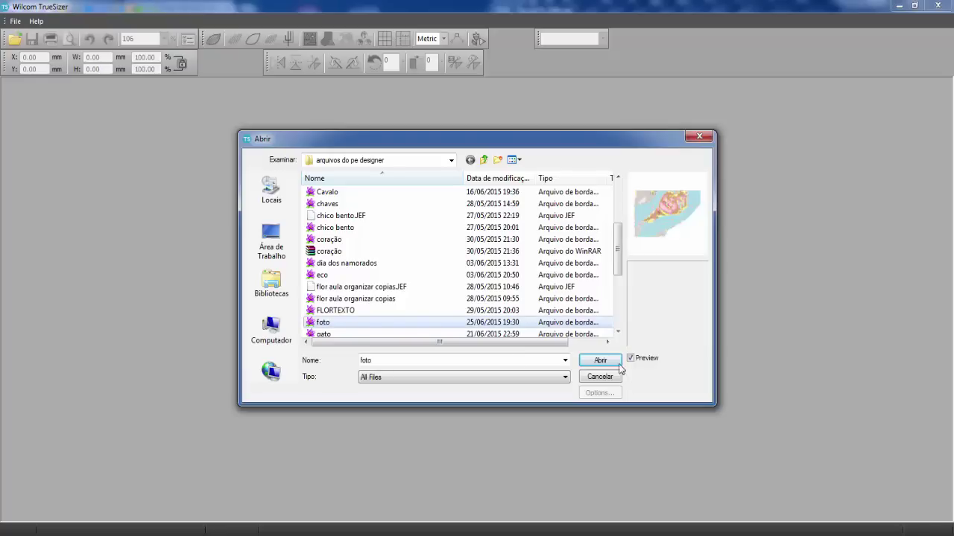
pyautogui.click(600, 360)
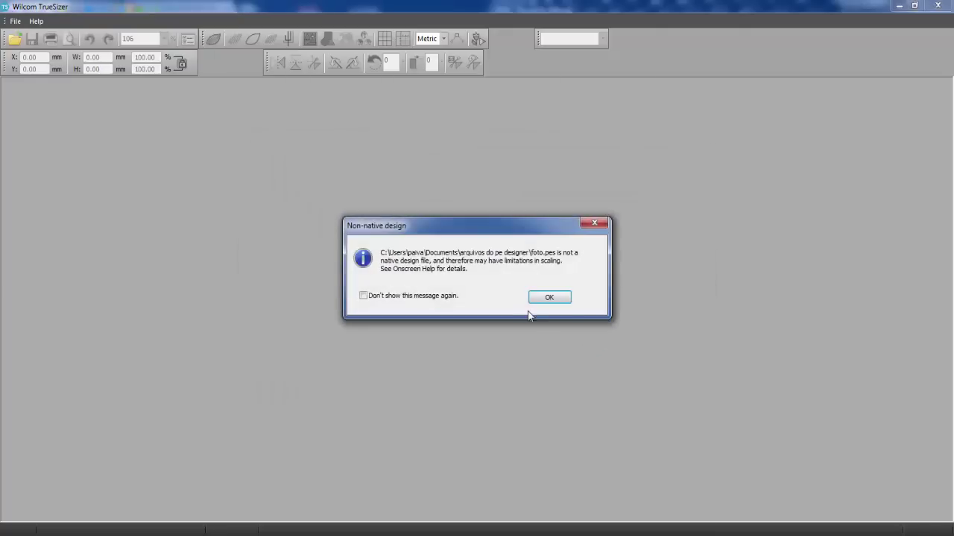
pyautogui.click(546, 297)
# Select the opened portrait design and rotate it 90° counterclockwise in two 45° turns so it stands upright
pyautogui.click(486, 261)
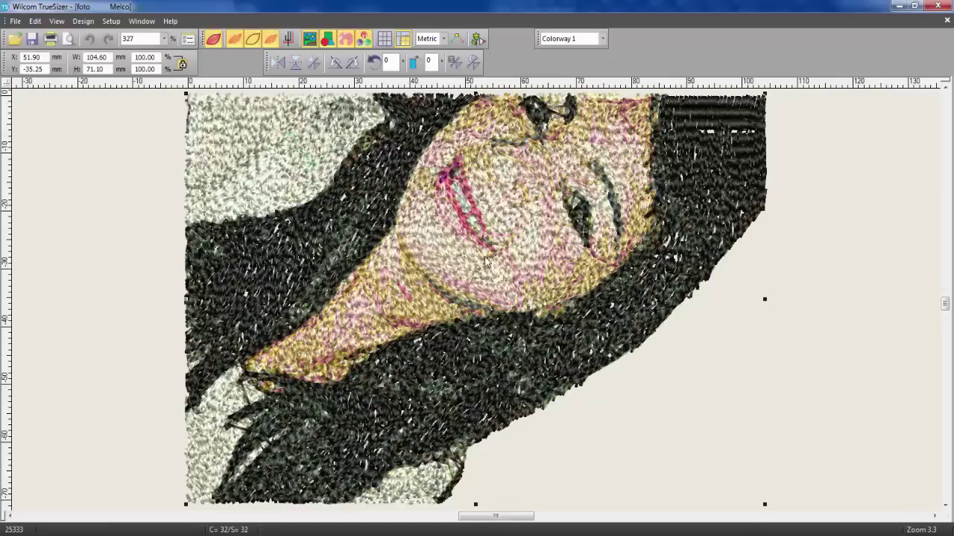
pyautogui.click(335, 65)
pyautogui.click(336, 64)
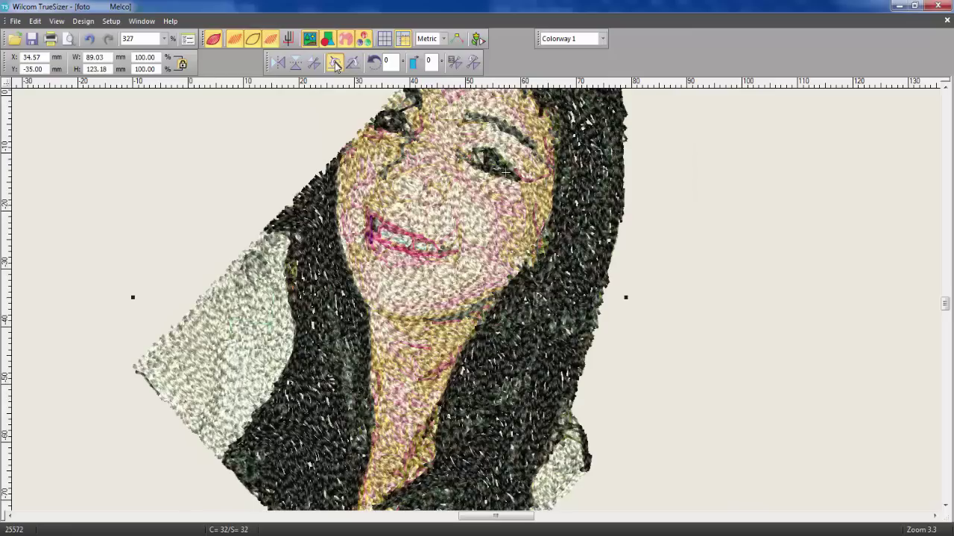
pyautogui.scroll(-2, 500, 301)
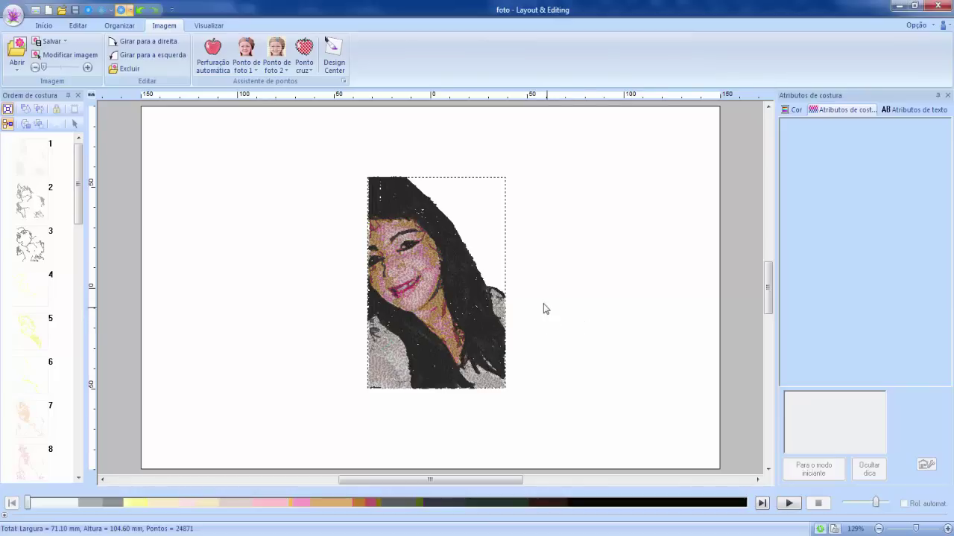
# Switch to PE-Design Layout & Editing, delete the stitched portrait and start a colour Ponto de foto 1 conversion of the photo
pyautogui.click(442, 325)
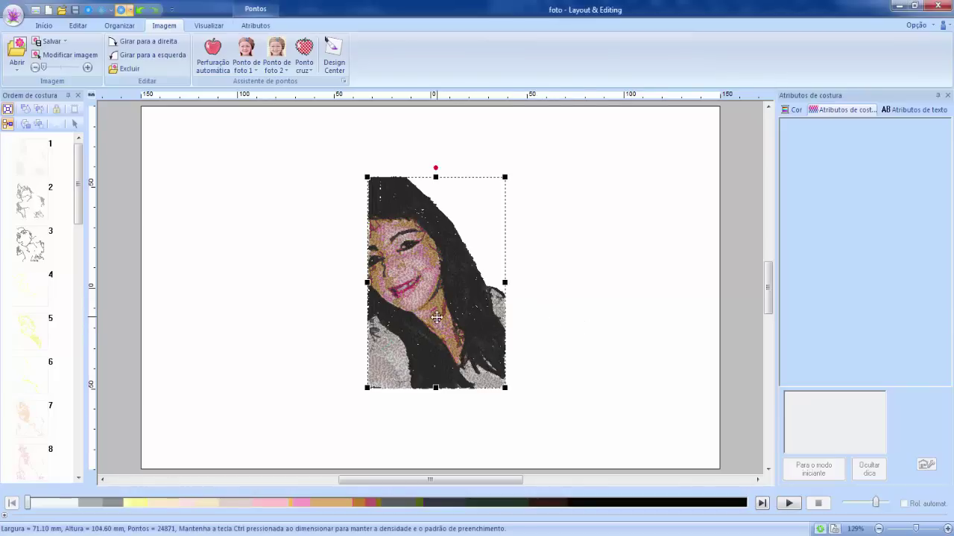
pyautogui.press('Delete')
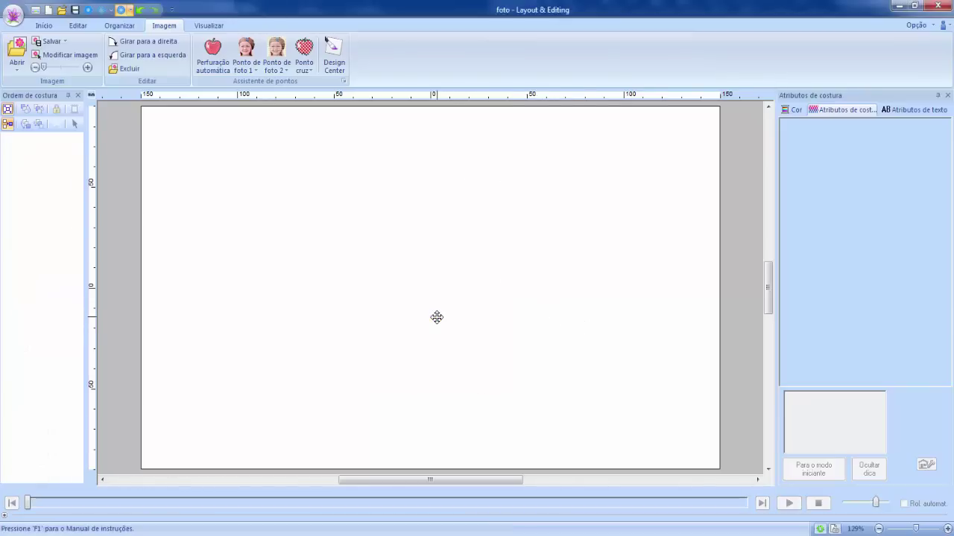
pyautogui.click(250, 62)
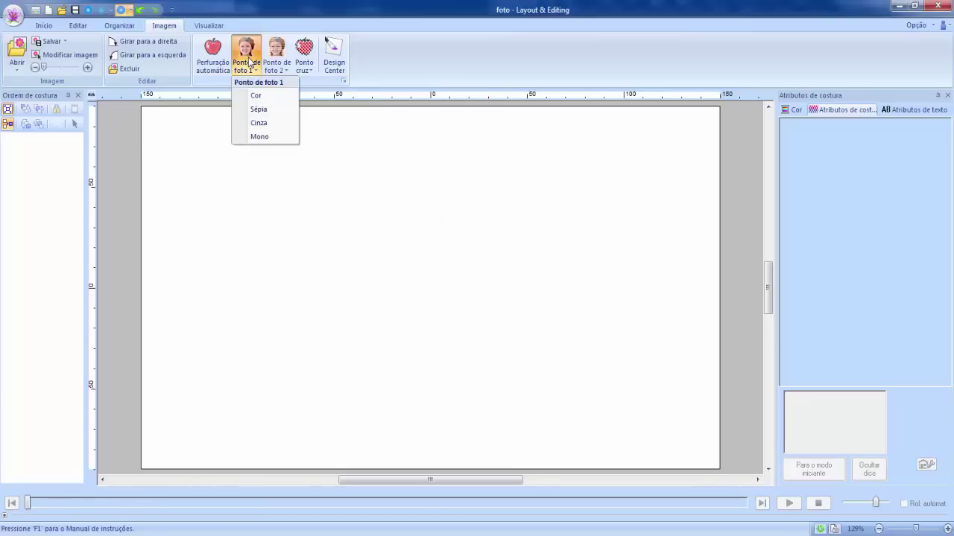
pyautogui.click(260, 97)
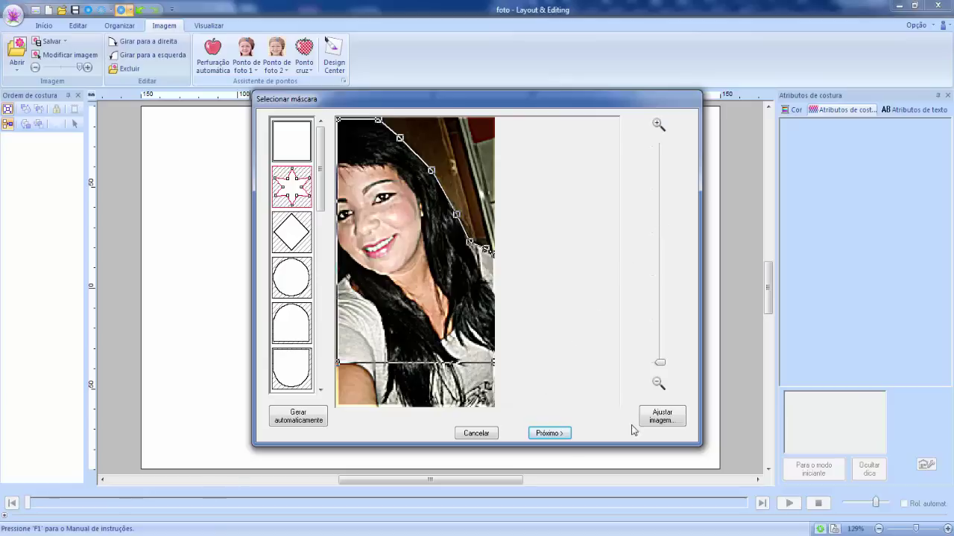
# Check the masked photo's placement, return to the mask selection and raise the image sharpness (Nitidez) to about four fifths of its range
pyautogui.click(545, 437)
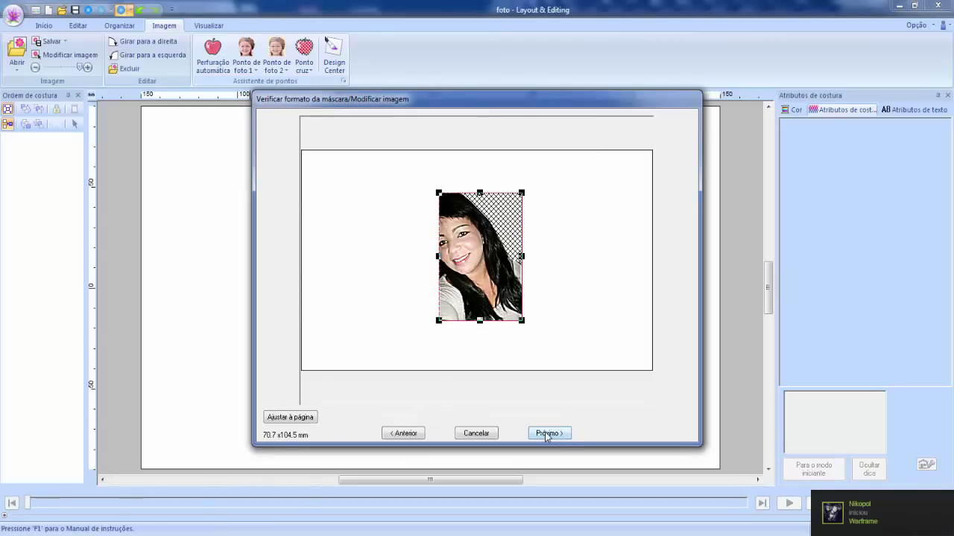
pyautogui.click(418, 437)
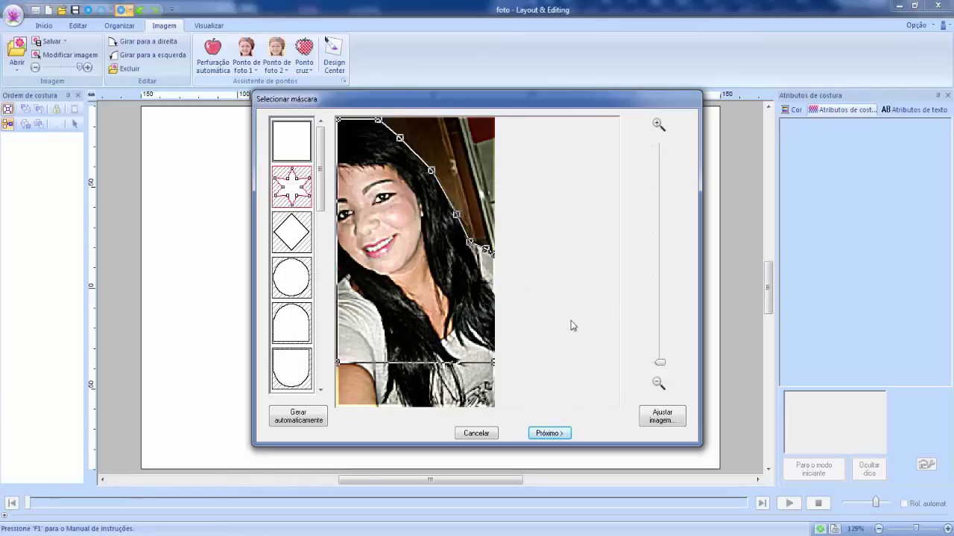
pyautogui.click(660, 419)
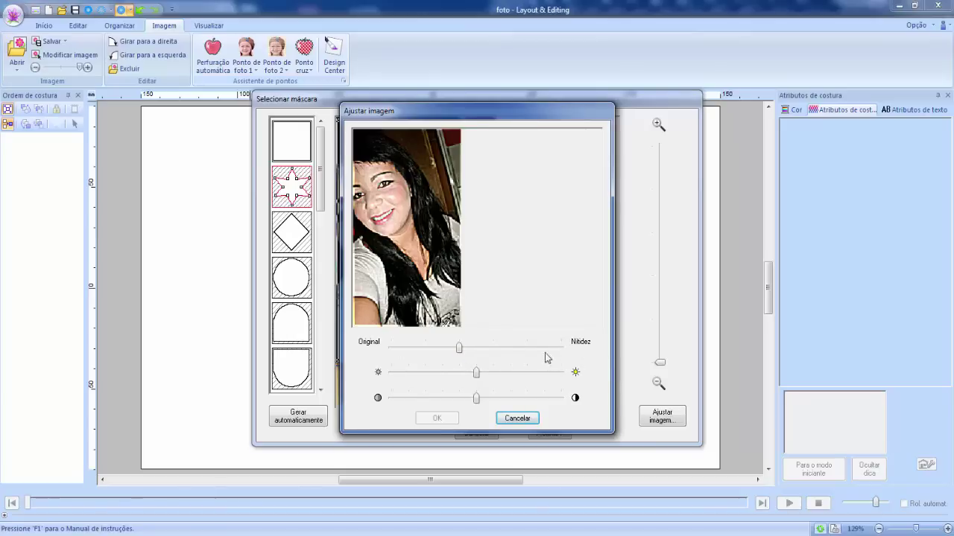
pyautogui.moveTo(459, 349); pyautogui.dragTo(517, 353)
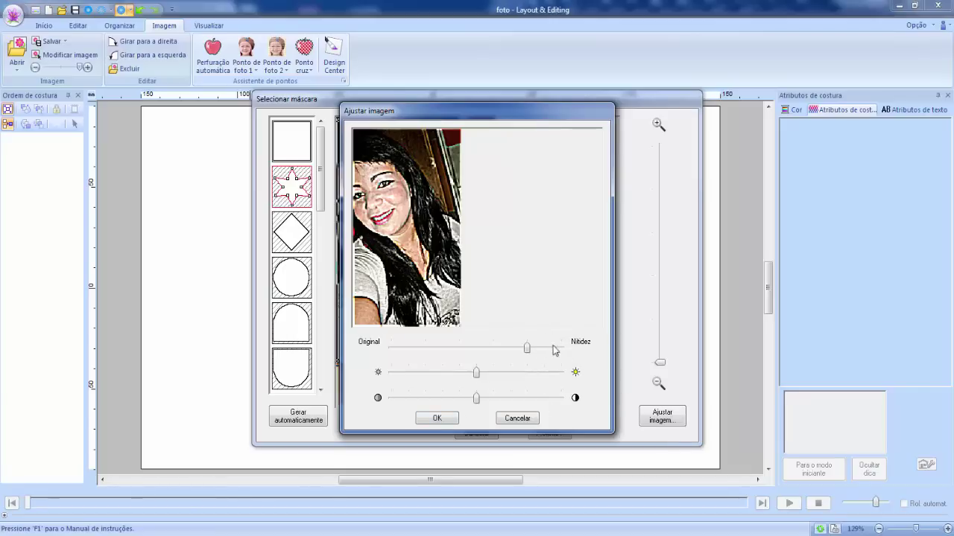
pyautogui.click(449, 419)
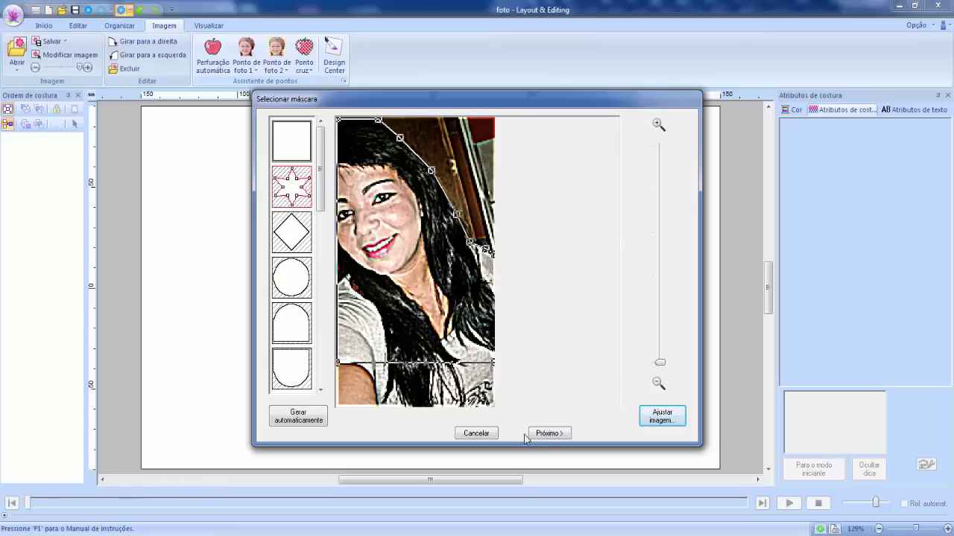
# Accept the mask and the 70.7 x 104.5 mm size, and generate the photo-stitch embroidery with the current stitch and colour parameters
pyautogui.click(546, 434)
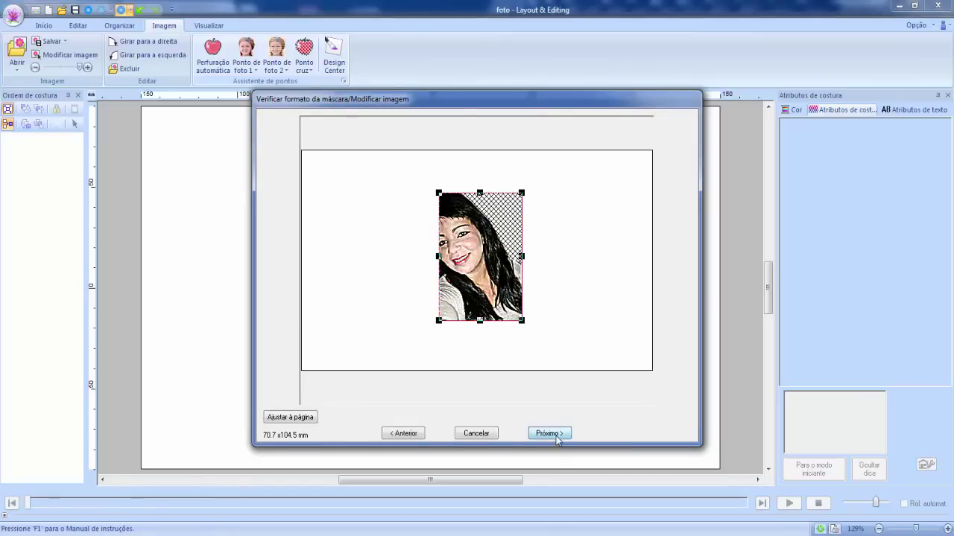
pyautogui.click(556, 438)
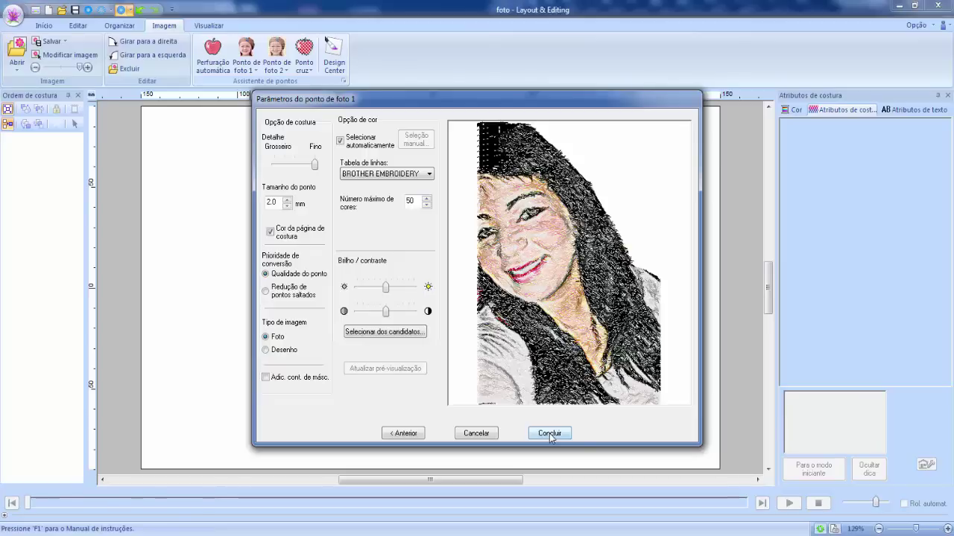
pyautogui.click(549, 433)
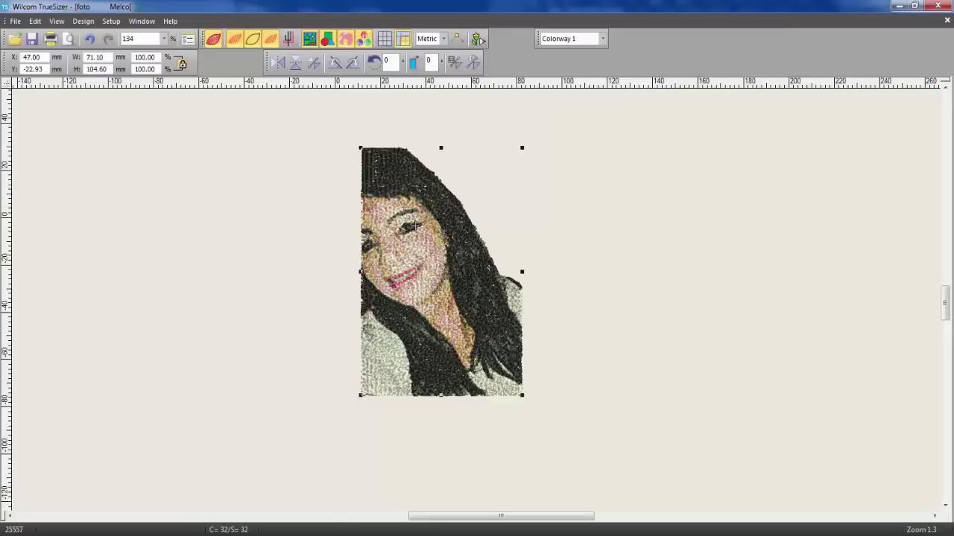
# Switch to Wilcom TrueSizer and open the updated foto design in place of the earlier version, accepting the notices
pyautogui.click(14, 38)
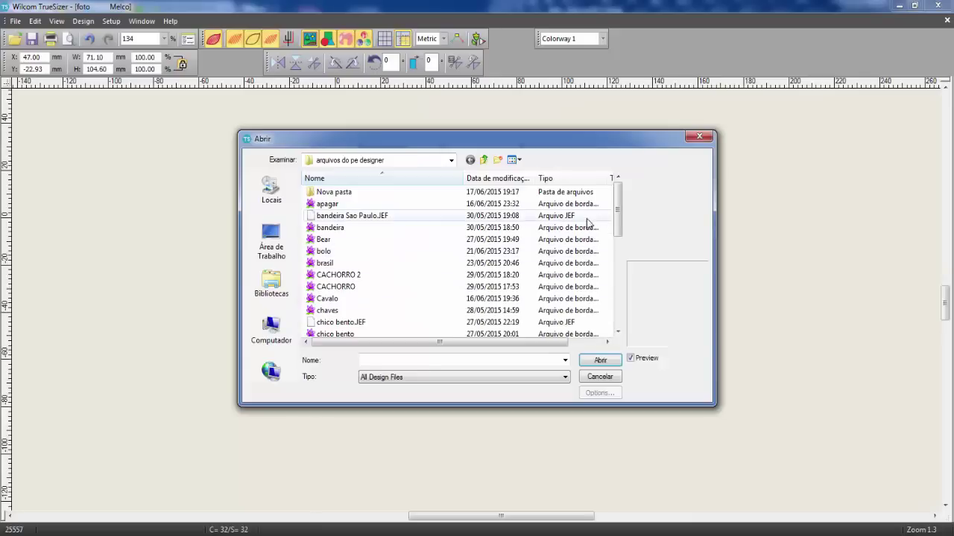
pyautogui.moveTo(621, 226); pyautogui.dragTo(622, 269)
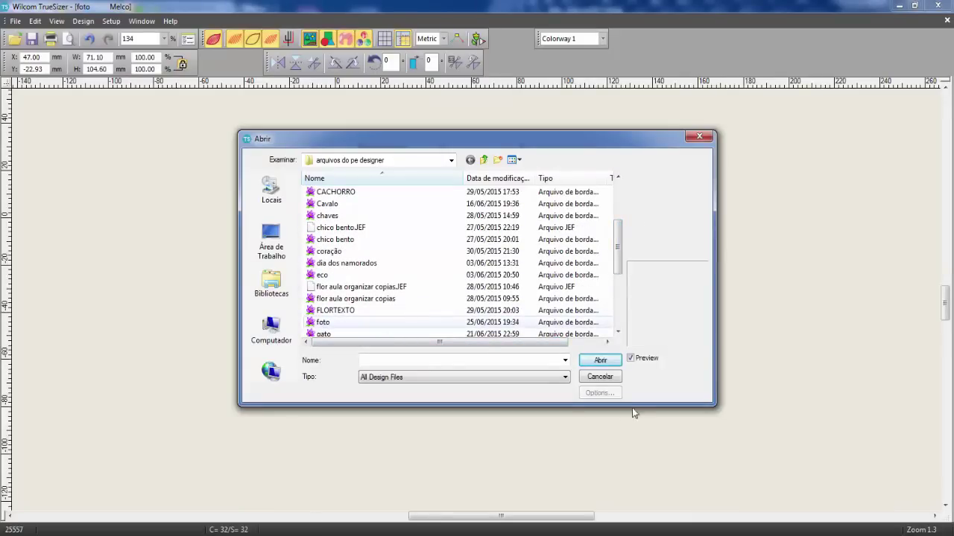
pyautogui.click(323, 323)
pyautogui.click(599, 360)
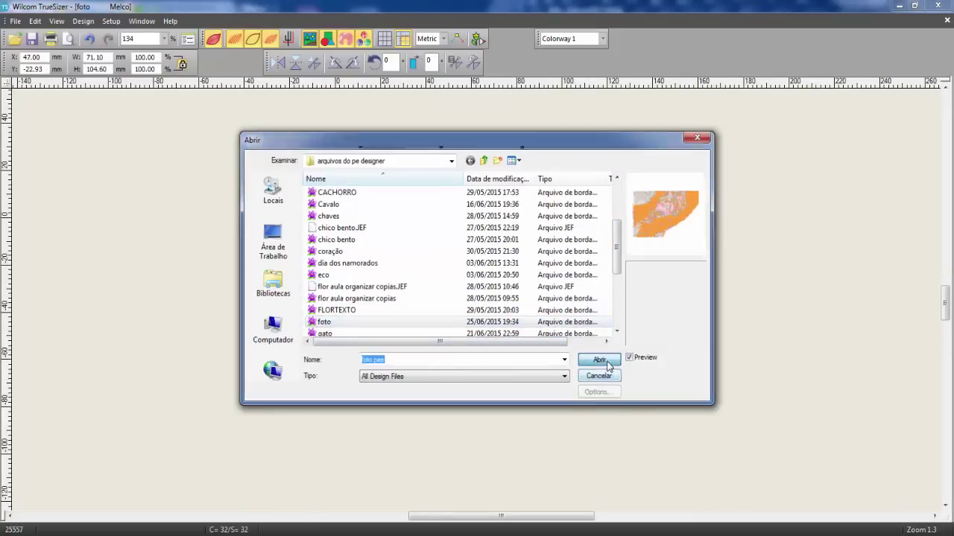
pyautogui.click(495, 302)
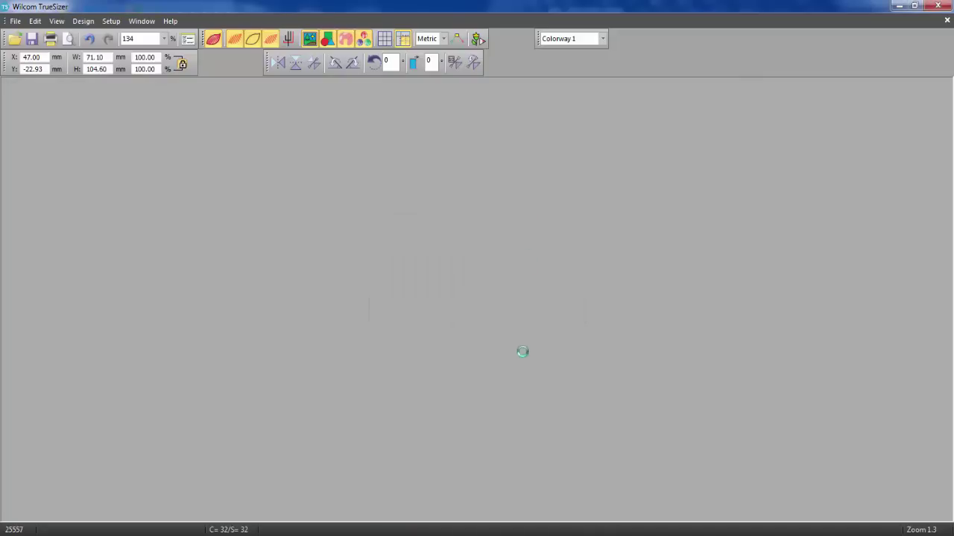
pyautogui.click(548, 299)
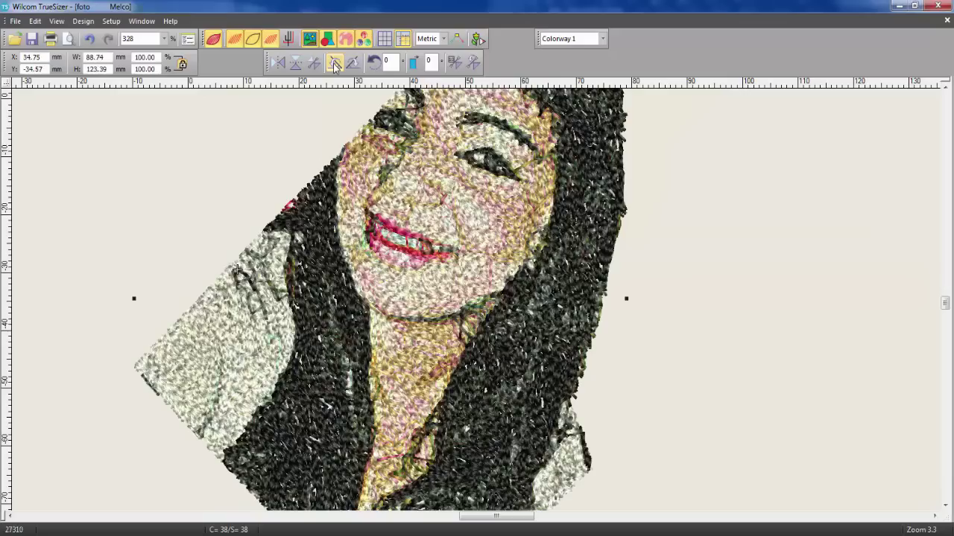
# Rotate the reopened portrait design 90° counterclockwise in two 45° turns and view it whole
pyautogui.click(335, 63)
pyautogui.click(335, 64)
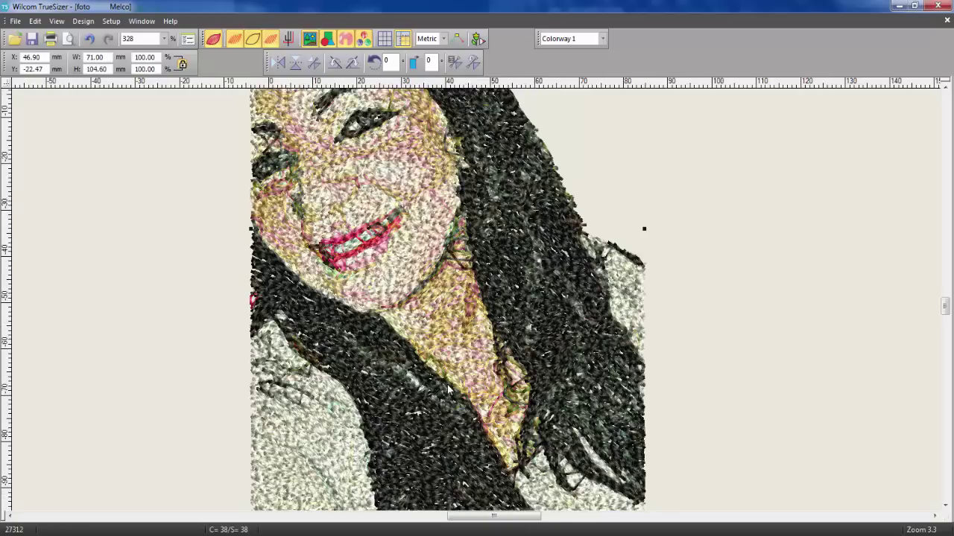
pyautogui.scroll(-2, 480, 301)
pyautogui.scroll(-3, 477, 303)
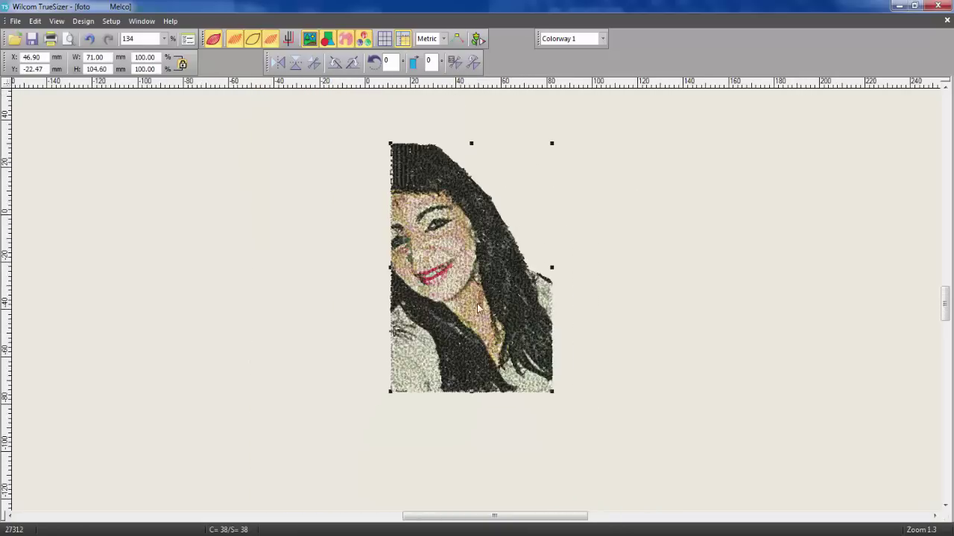